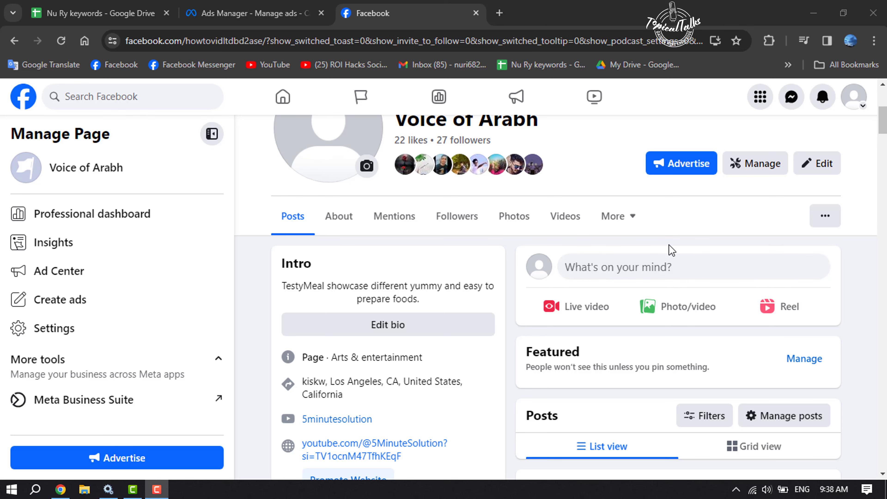
Scroll the Voice of Arabh timeline to the September 11, 2021 video post.
scroll(668, 249, up, 2)
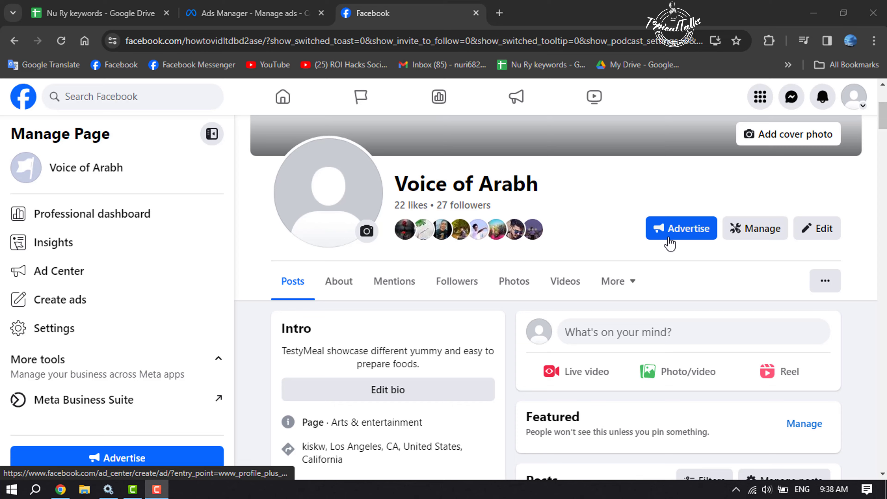
scroll(669, 243, down, 10)
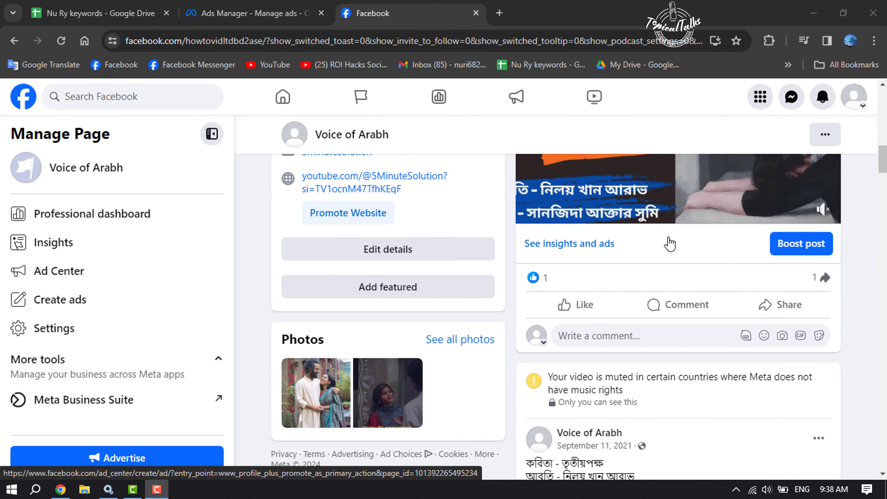
scroll(670, 243, down, 20)
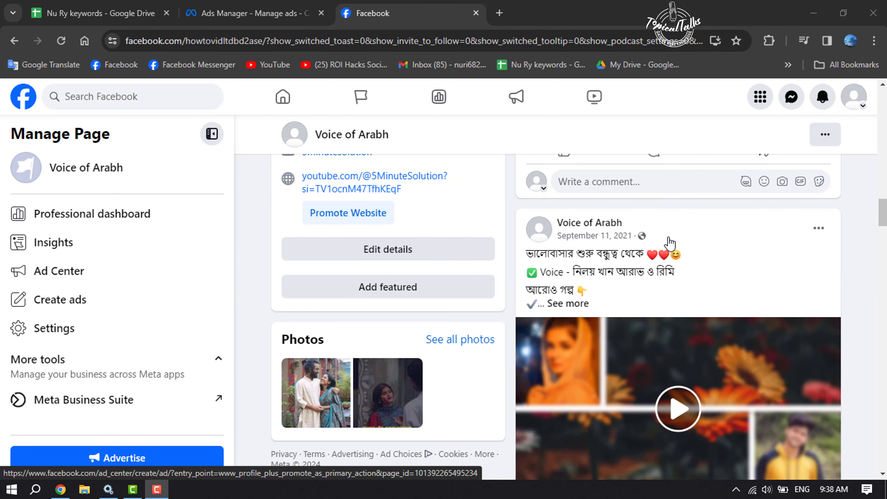
scroll(669, 244, down, 1)
scroll(670, 243, down, 6)
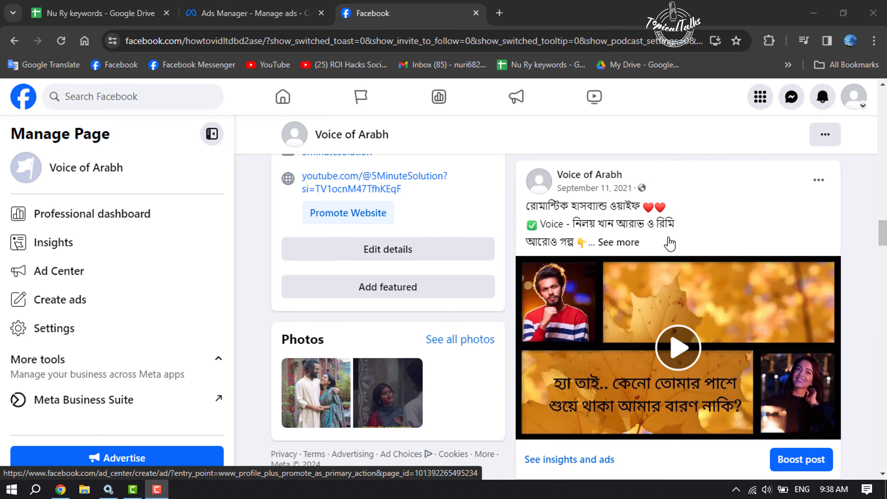
scroll(670, 243, up, 10)
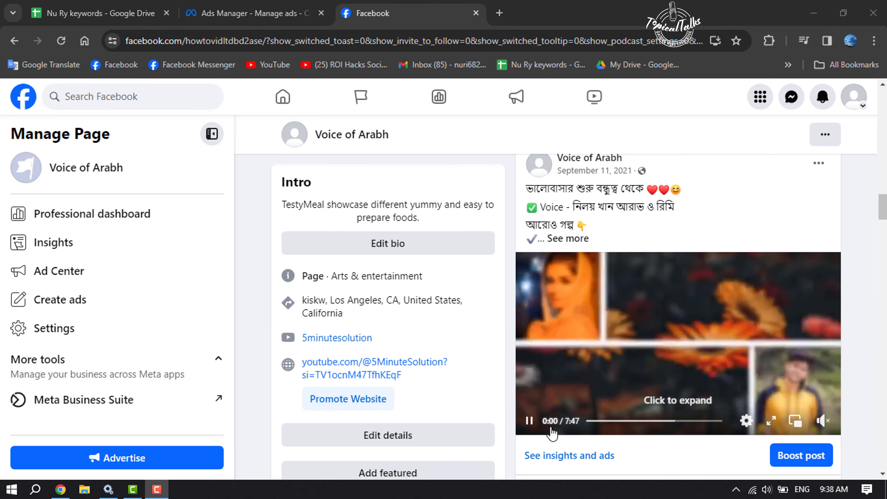
scroll(777, 363, down, 2)
scroll(777, 363, down, 1)
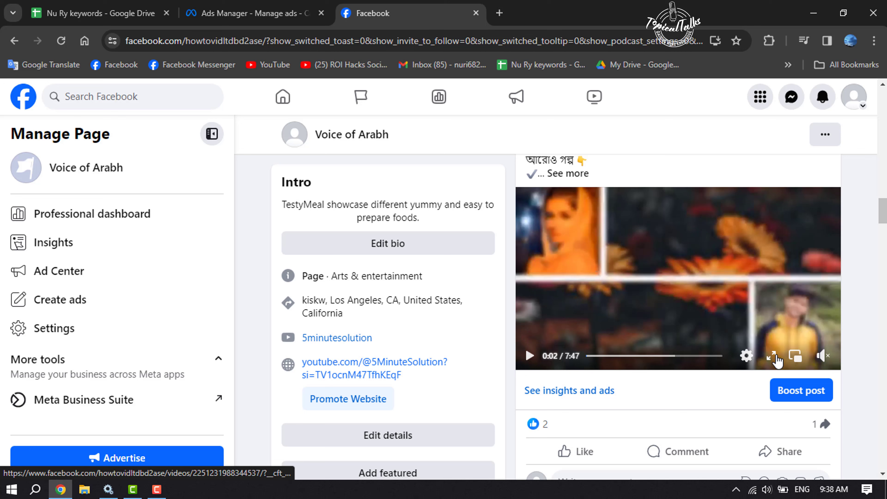
Start a boost on the video post to open its Boost post page.
click(807, 398)
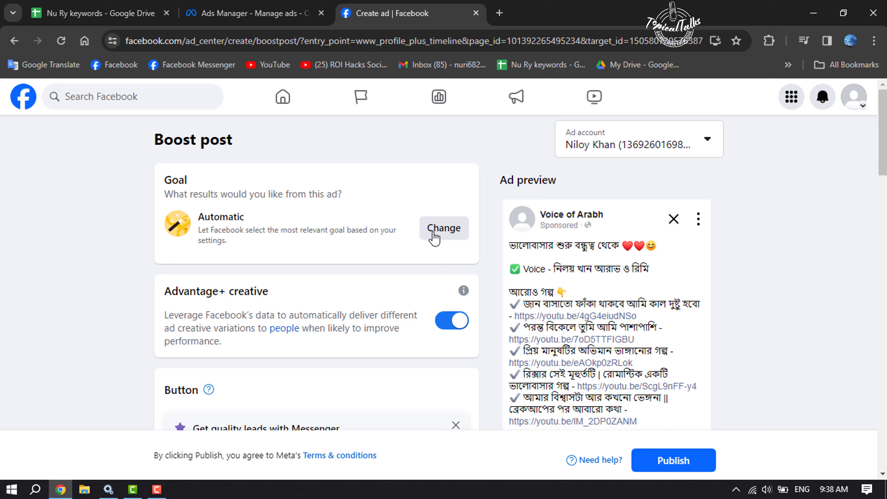
Switch the boost goal from Automatic to Get more video views and save it.
click(452, 237)
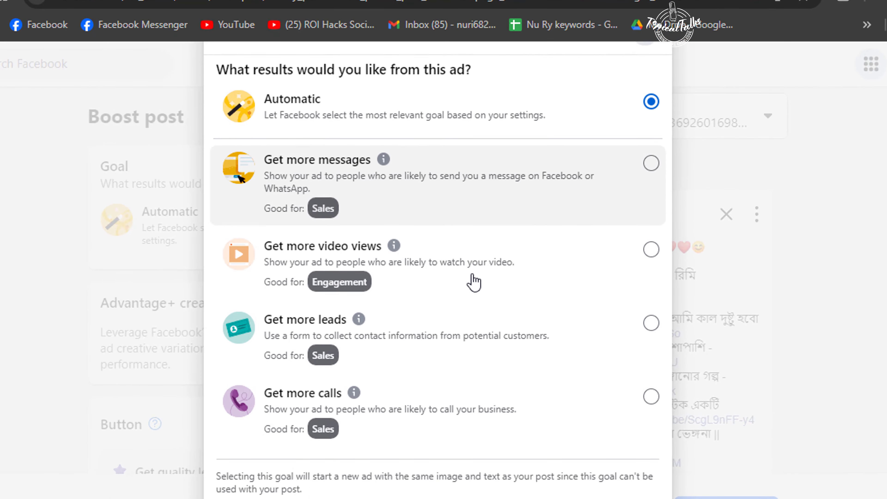
scroll(473, 282, down, 4)
scroll(474, 282, up, 6)
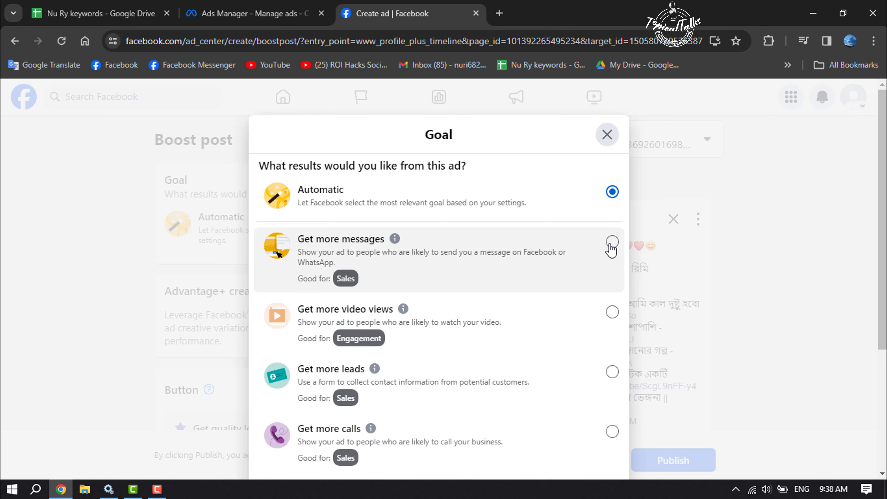
scroll(576, 370, down, 2)
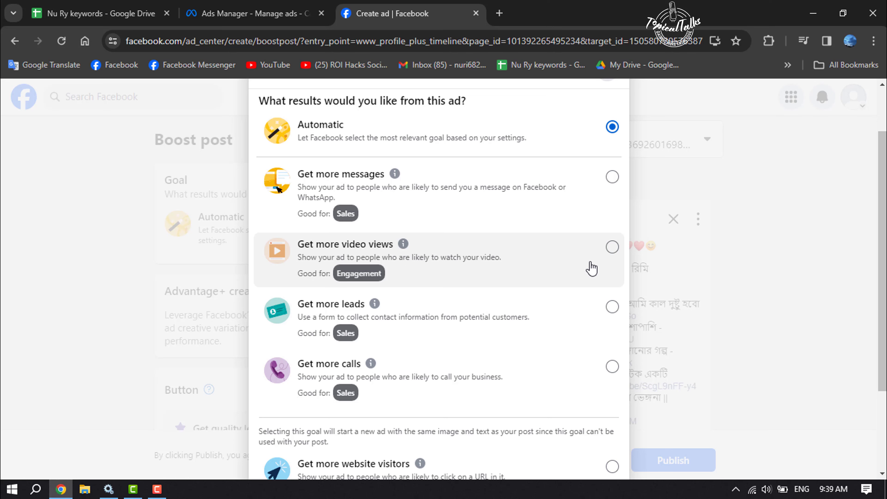
scroll(518, 332, down, 3)
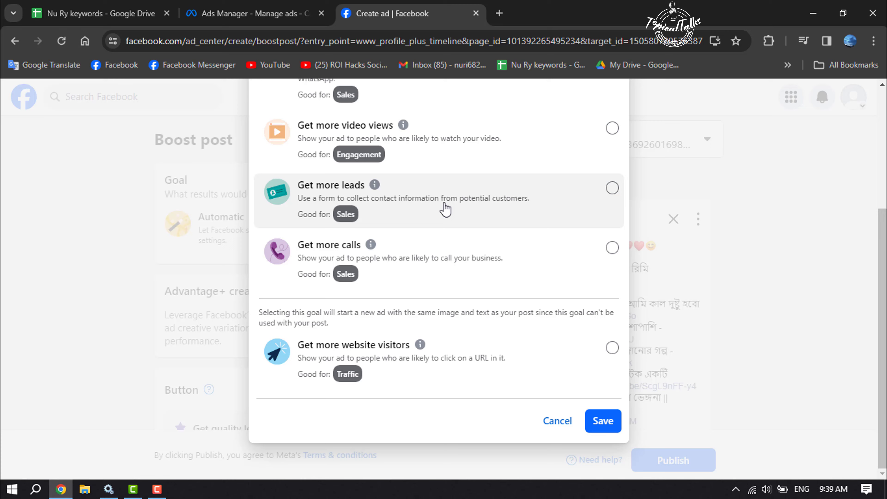
scroll(468, 354, up, 4)
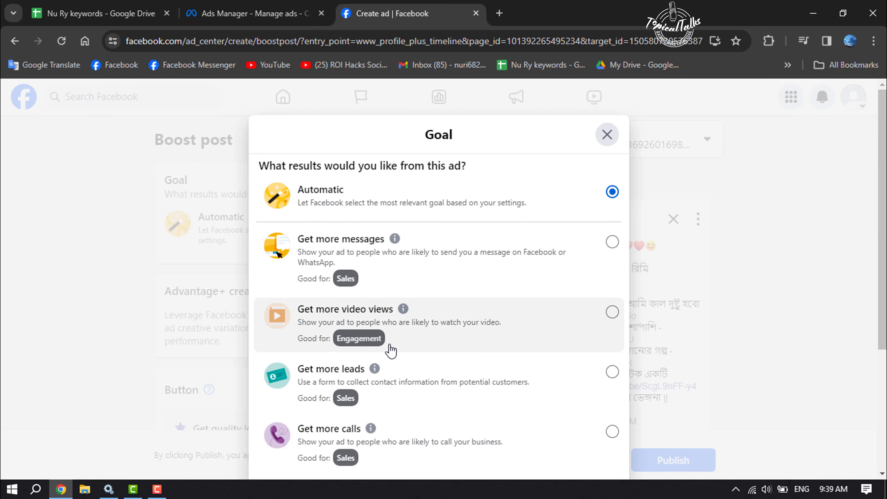
click(612, 313)
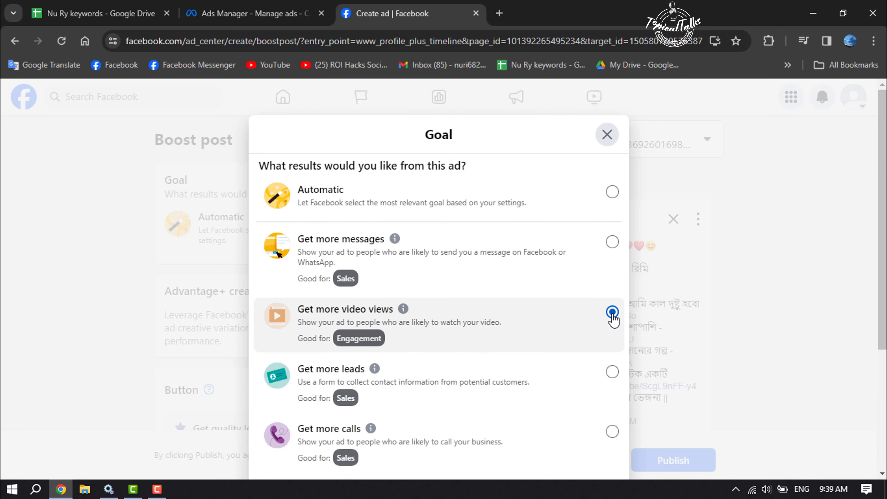
scroll(611, 316, down, 5)
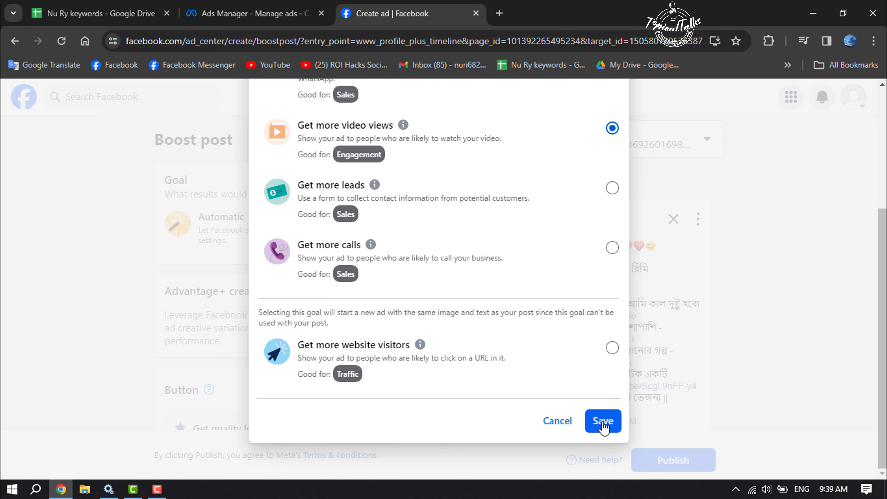
click(601, 422)
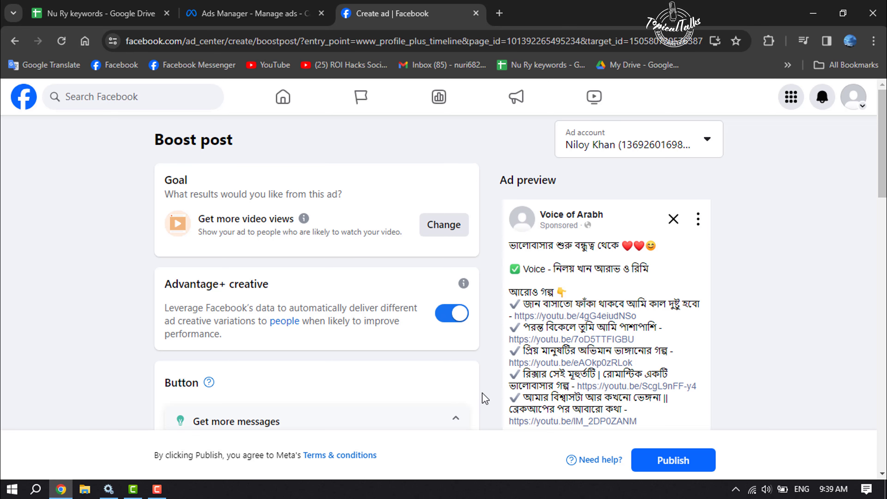
Review the call-to-action label options and keep Send message.
scroll(465, 374, down, 5)
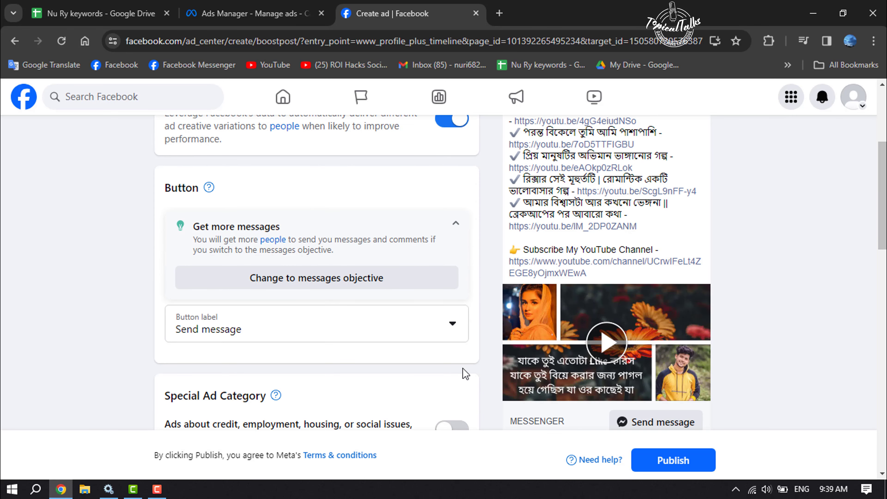
scroll(551, 314, down, 1)
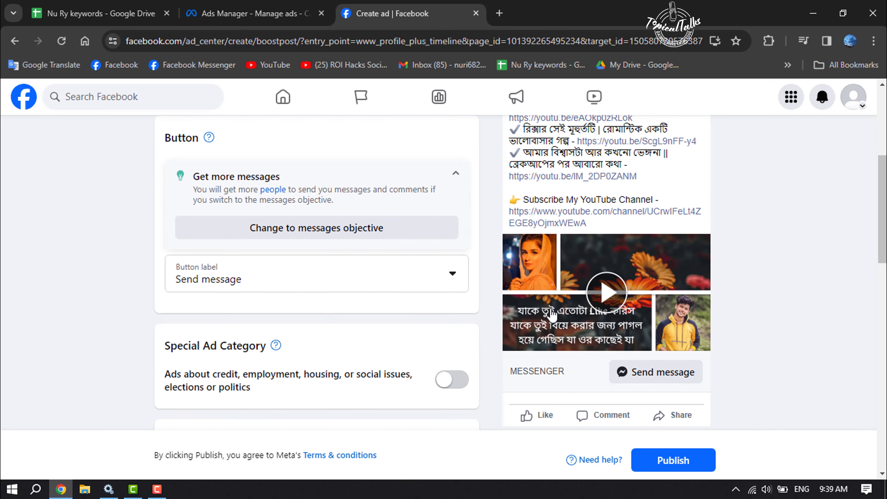
scroll(551, 313, down, 1)
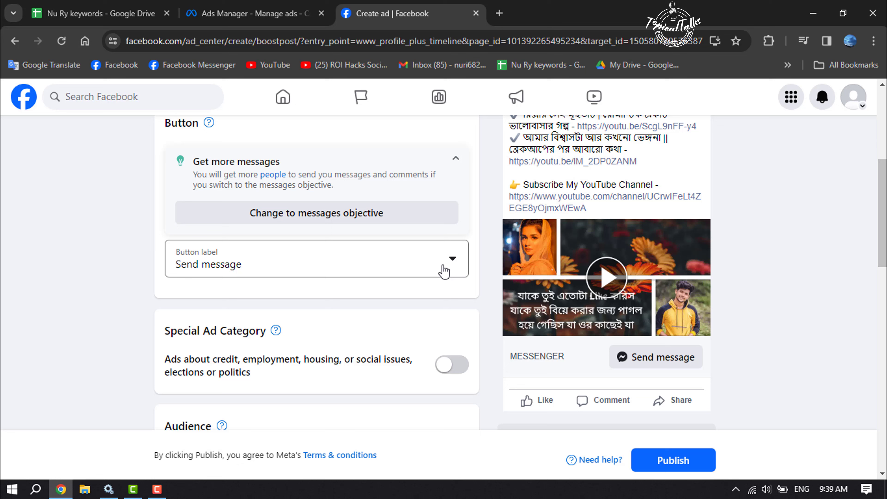
click(452, 262)
scroll(301, 309, down, 2)
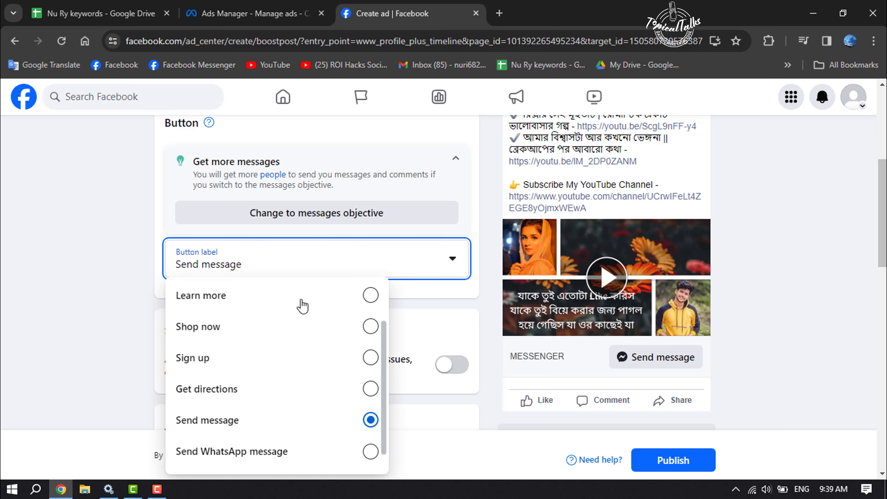
scroll(294, 369, down, 1)
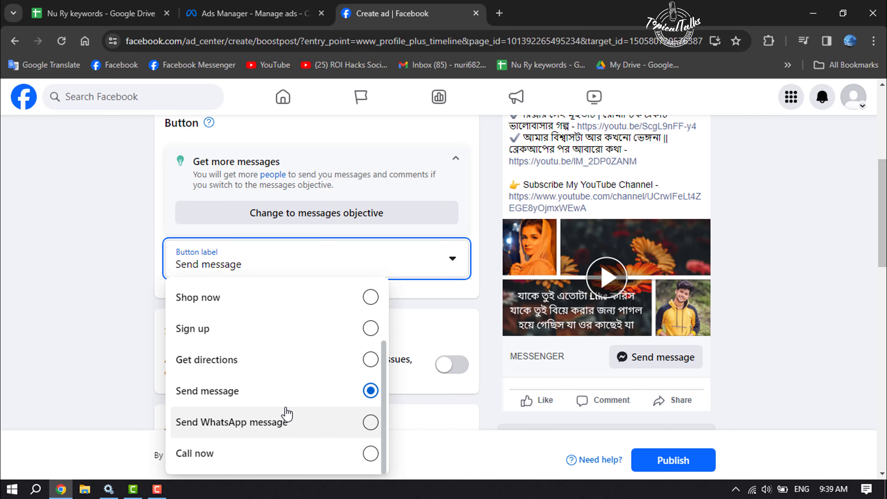
click(366, 391)
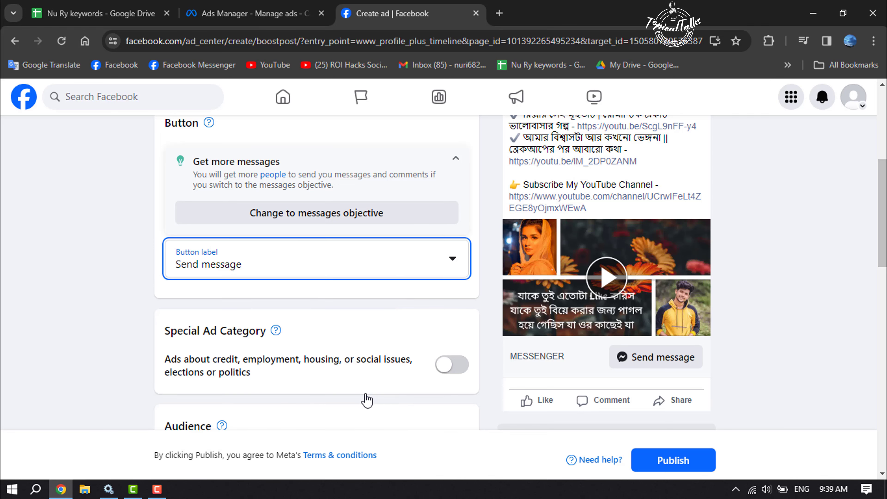
Bring the Audience section into view, showing Bangladesh, ages 18–65+.
scroll(621, 343, up, 5)
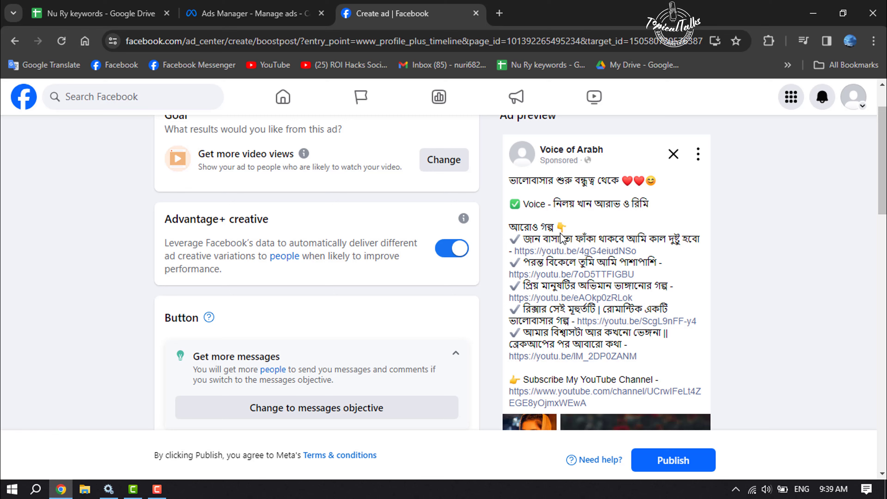
scroll(588, 240, down, 6)
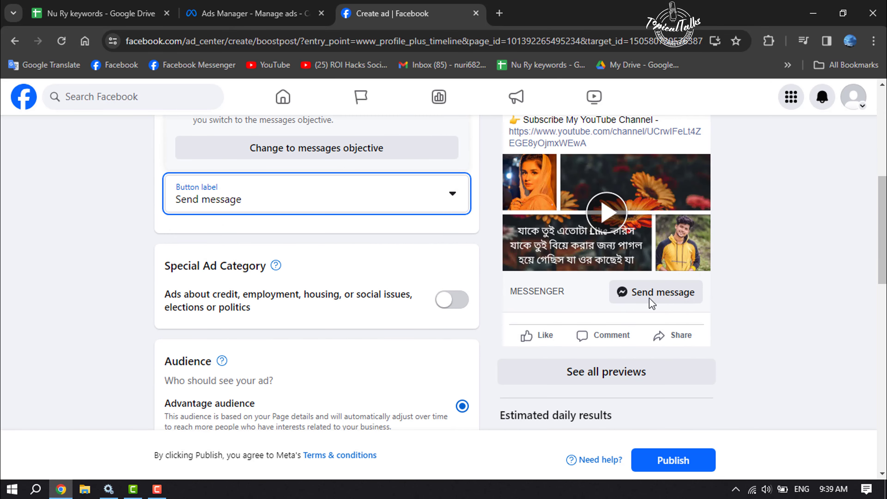
scroll(649, 301, down, 4)
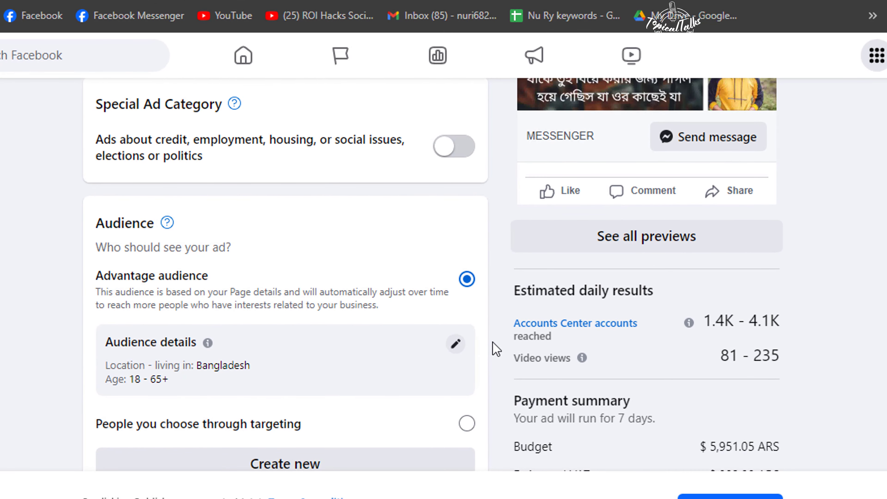
Edit the audience to men aged 22–41 in Bangladesh and India.
click(456, 344)
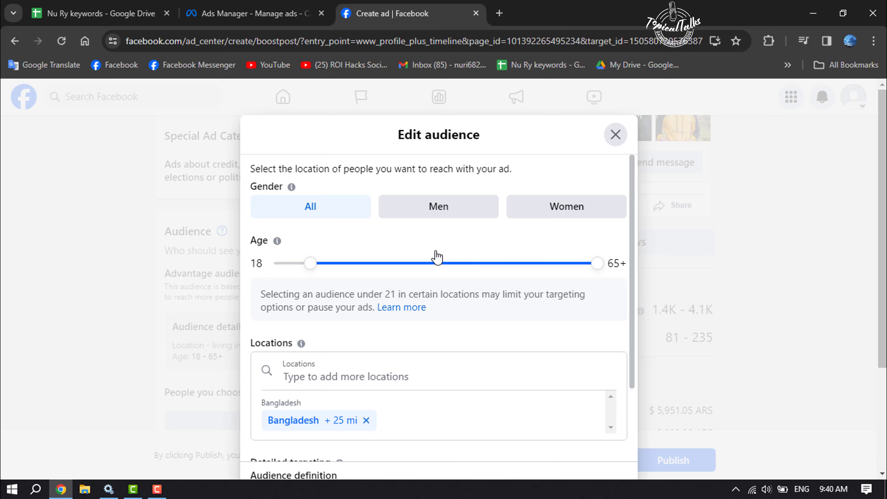
click(443, 214)
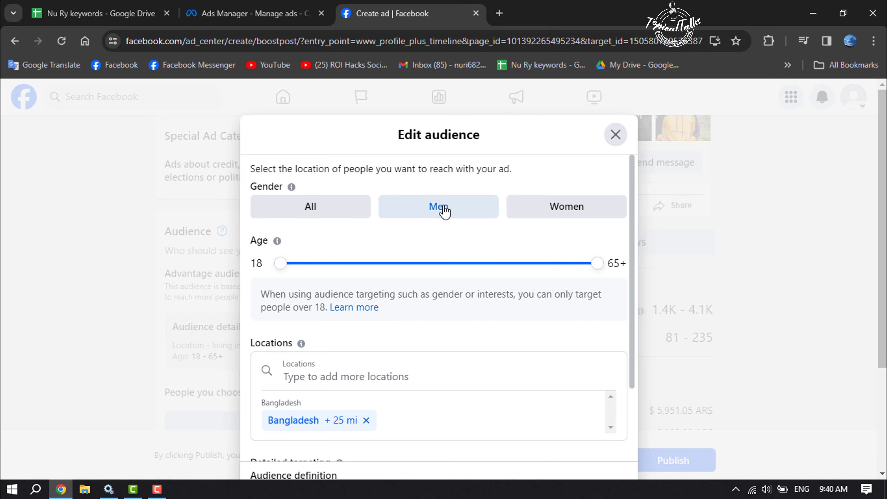
drag(295, 269, 317, 274)
drag(602, 272, 434, 269)
scroll(398, 329, down, 3)
scroll(326, 283, down, 5)
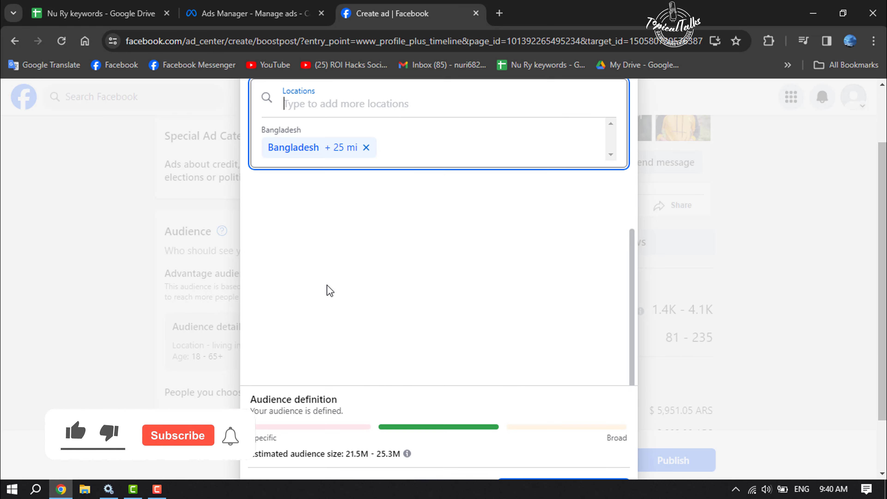
scroll(482, 161, up, 2)
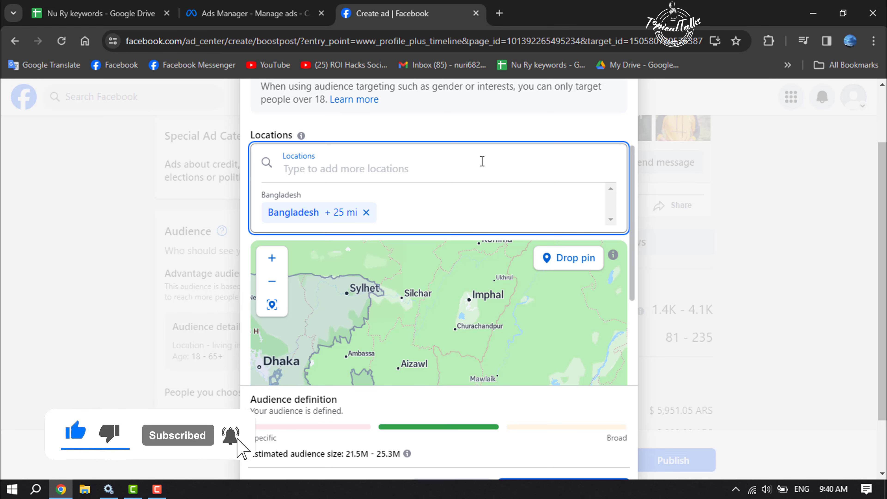
Set the boost duration to 10 days, with the end date on Mar 25, 2024.
text(In)
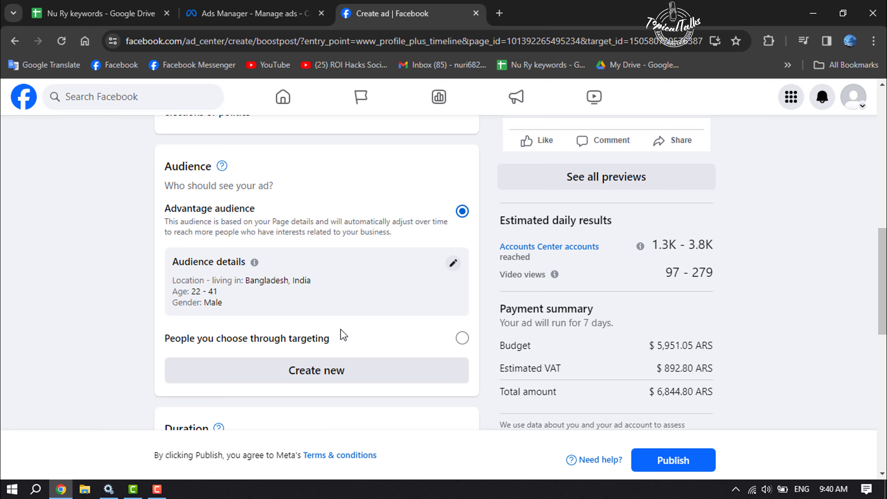
scroll(323, 296, down, 5)
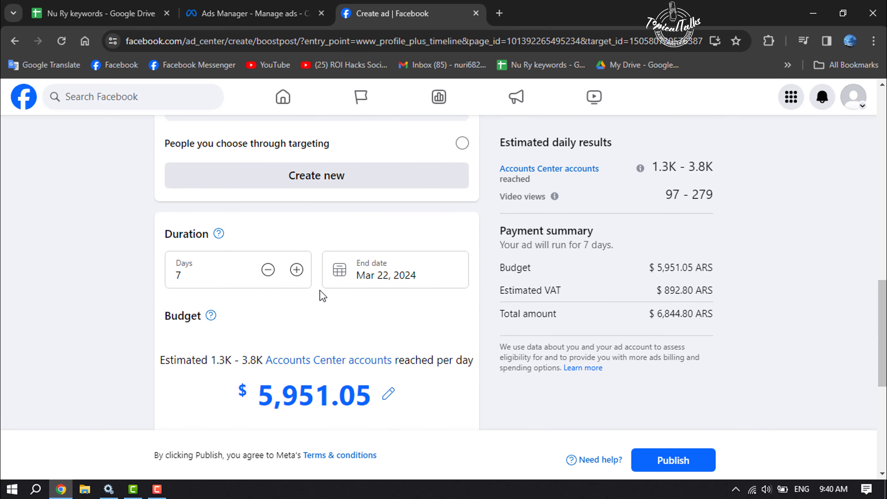
click(268, 275)
click(267, 275)
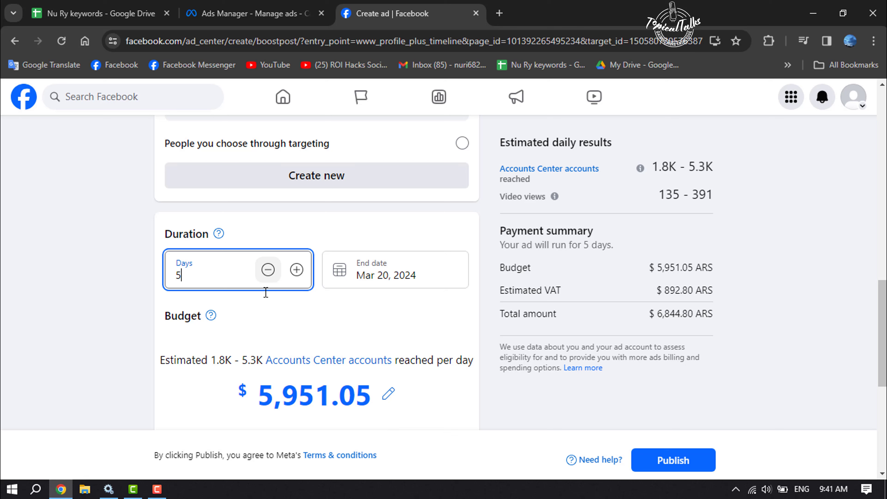
click(296, 270)
click(297, 270)
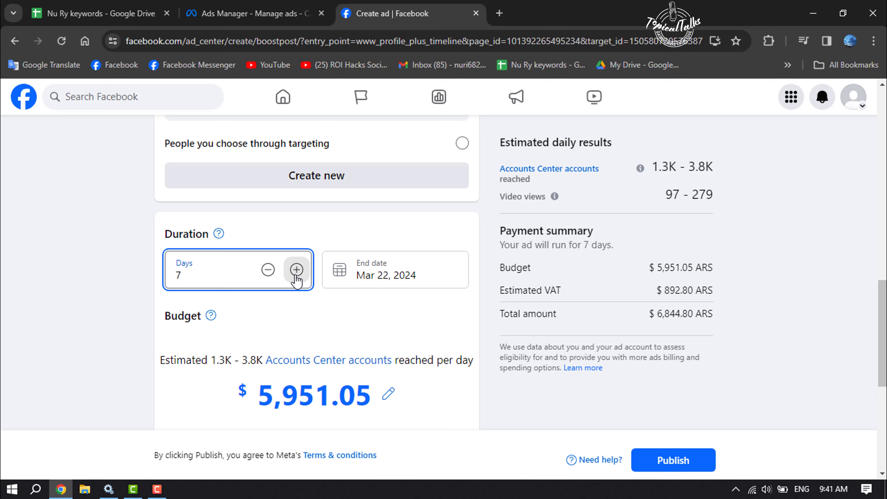
click(297, 270)
click(296, 270)
click(297, 270)
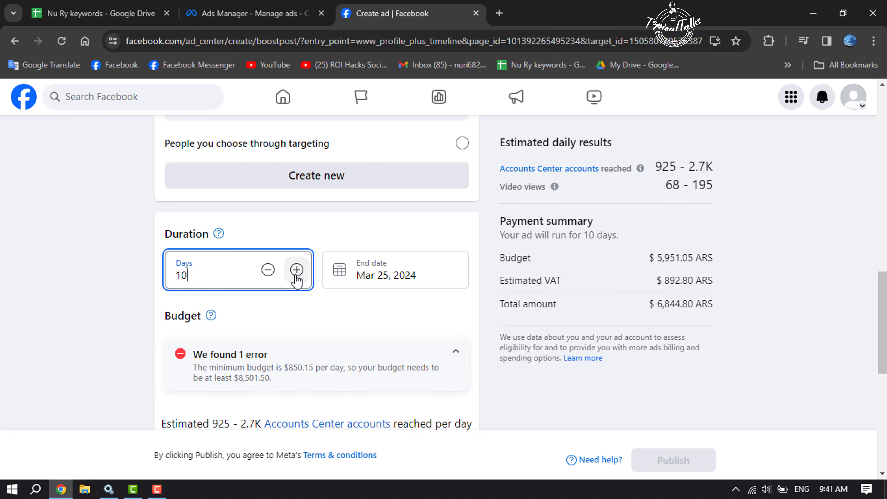
click(393, 276)
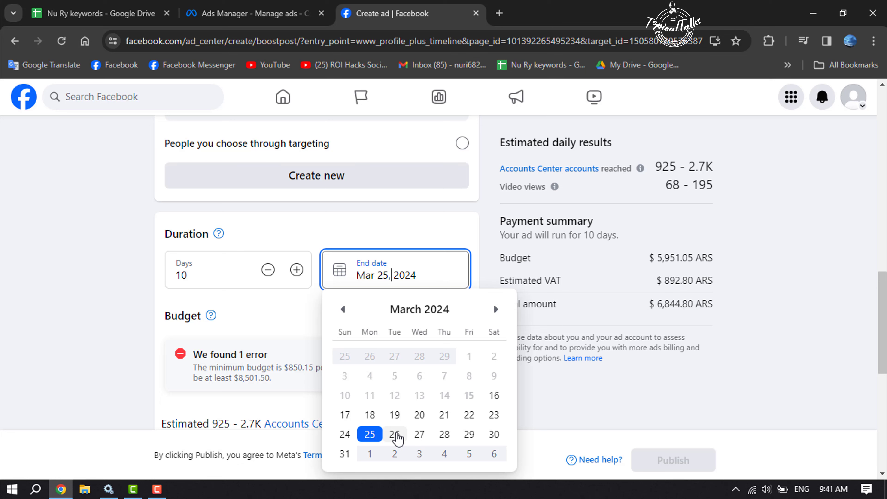
click(394, 247)
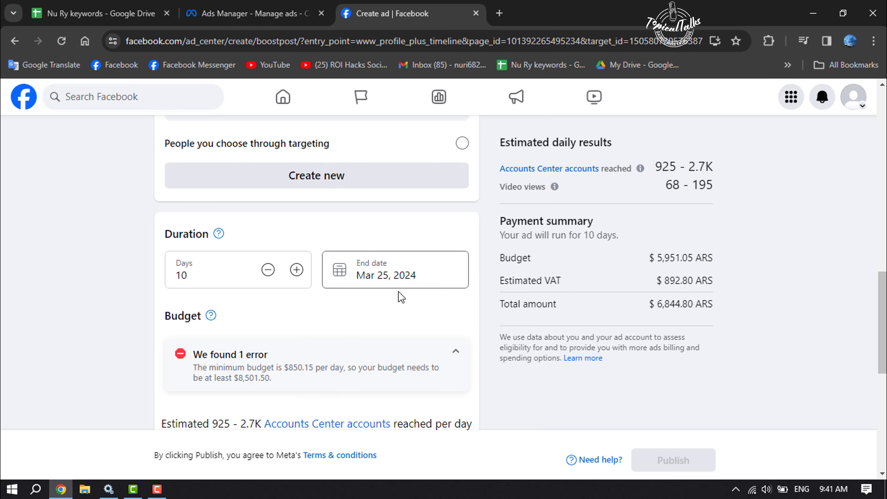
Lower the budget to the 1,000.00 ARS minimum, totalling 1,150.00 ARS with VAT.
scroll(399, 299, down, 2)
scroll(401, 301, down, 1)
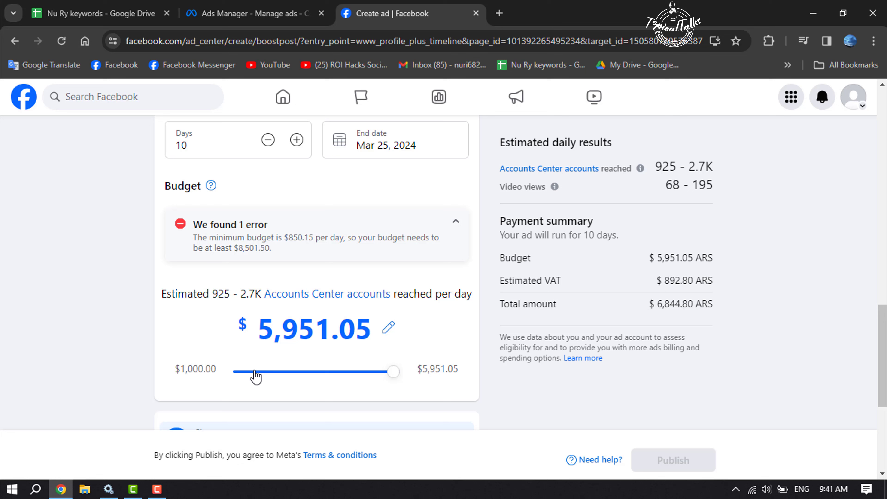
click(387, 332)
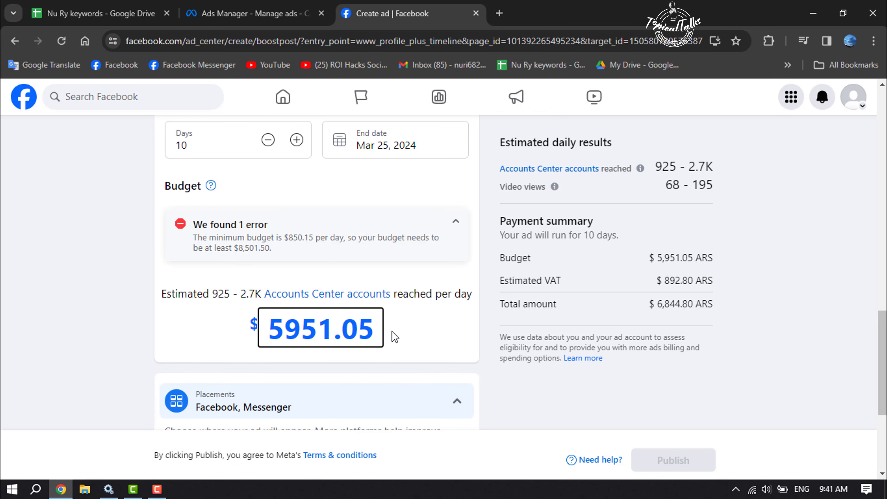
scroll(393, 332, down, 2)
drag(332, 270, 216, 275)
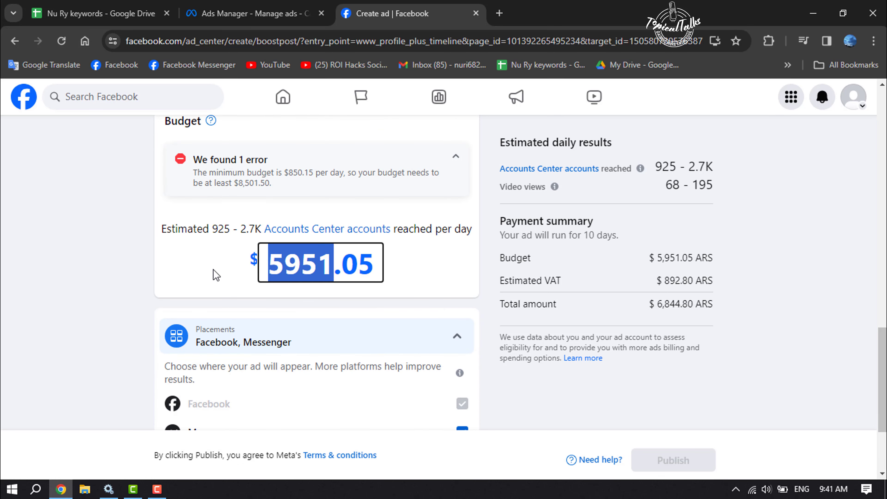
click(384, 265)
click(388, 262)
click(407, 270)
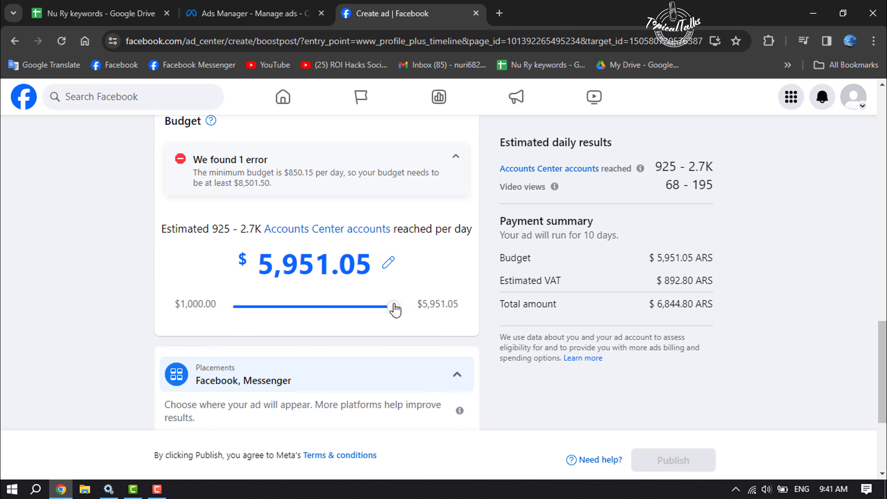
drag(395, 308, 243, 316)
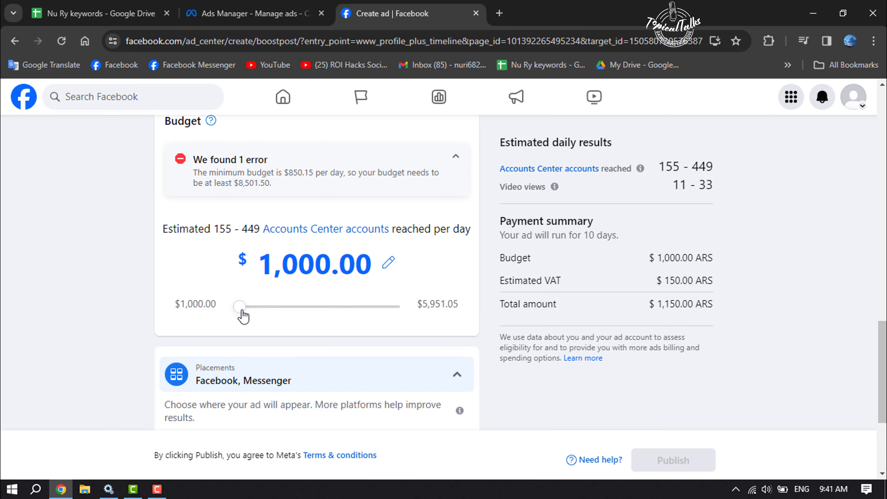
scroll(431, 353, down, 5)
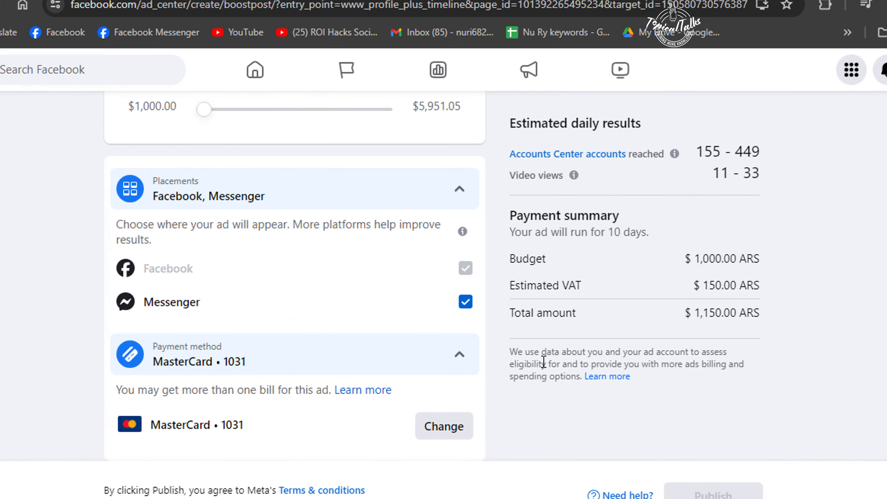
click(466, 301)
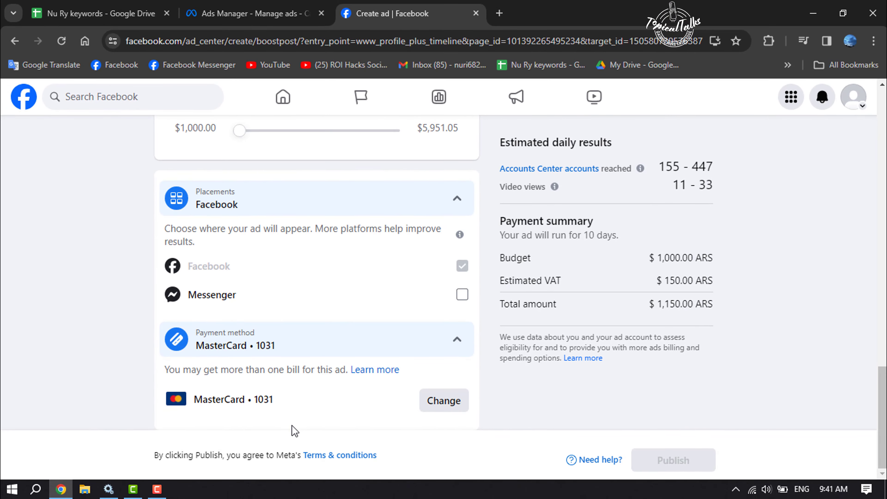
Remove Messenger from placements so the boost runs on Facebook only.
drag(199, 401, 277, 401)
click(306, 410)
scroll(635, 391, up, 3)
drag(505, 239, 696, 373)
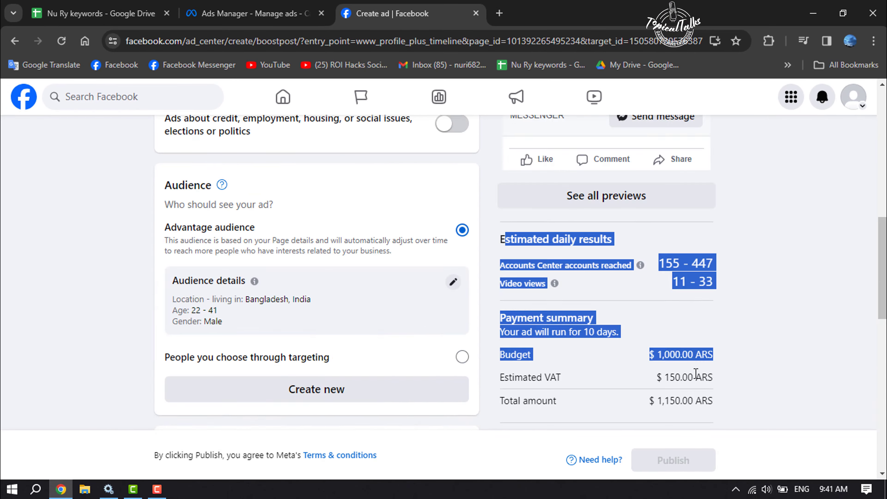
click(695, 373)
scroll(683, 437, down, 5)
scroll(761, 294, up, 5)
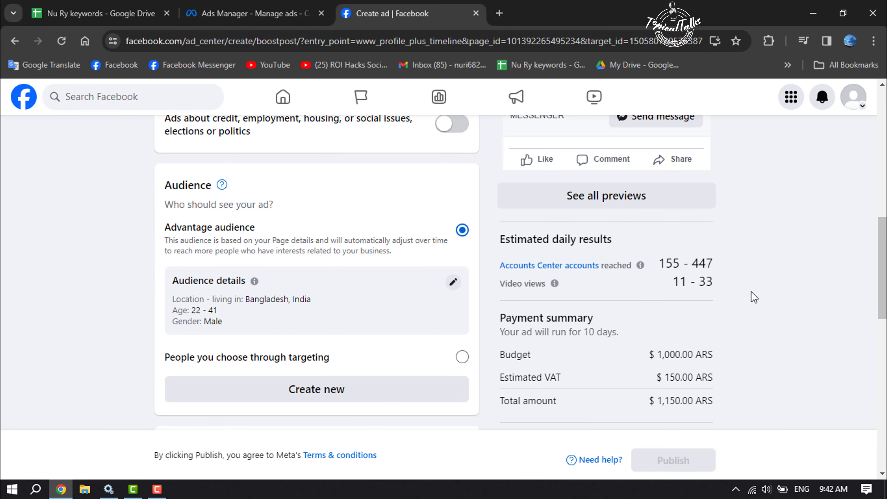
scroll(751, 291, up, 10)
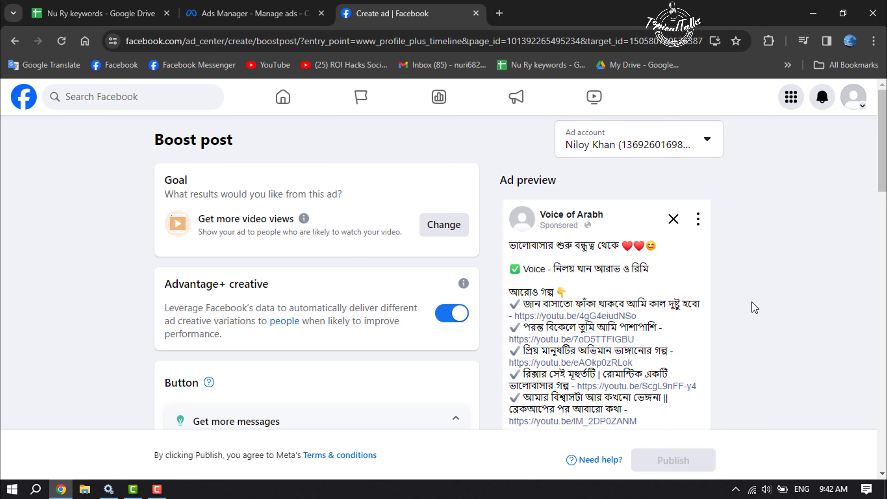
scroll(775, 385, down, 6)
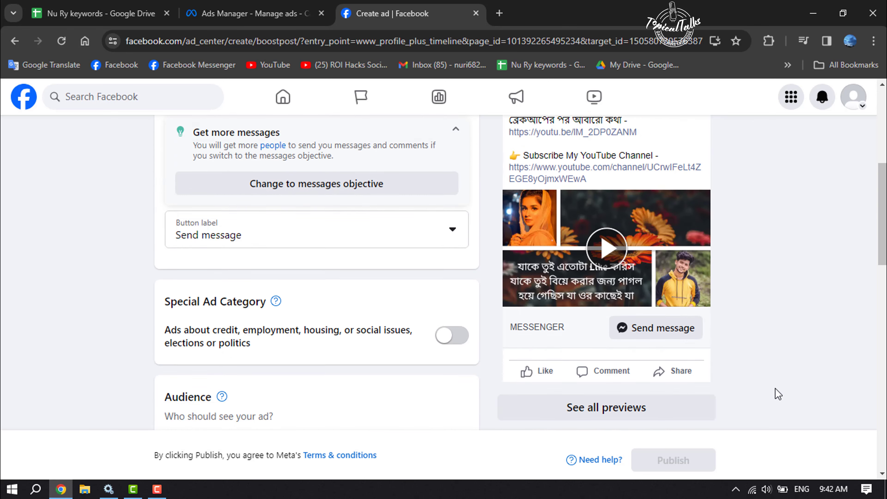
scroll(777, 393, down, 3)
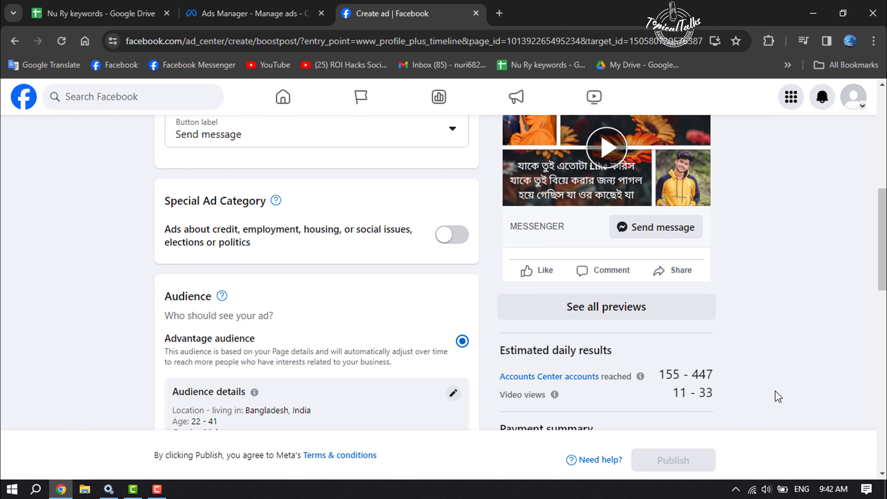